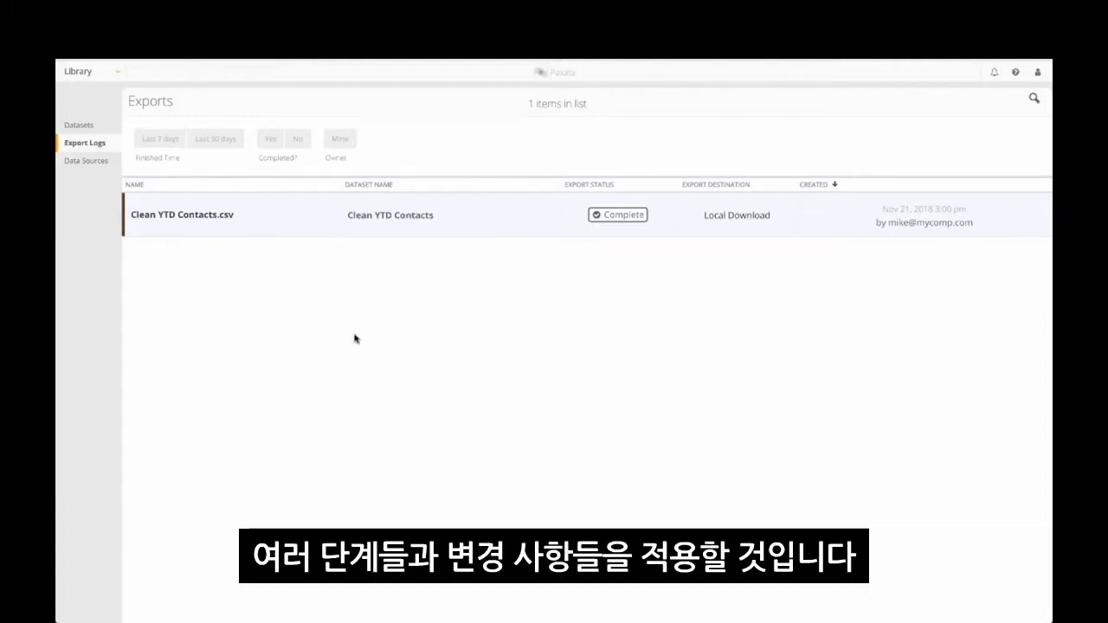
Open the source project of the Clean YTD Contacts dataset from the library's datasets
left_click(97, 78)
left_click(87, 96)
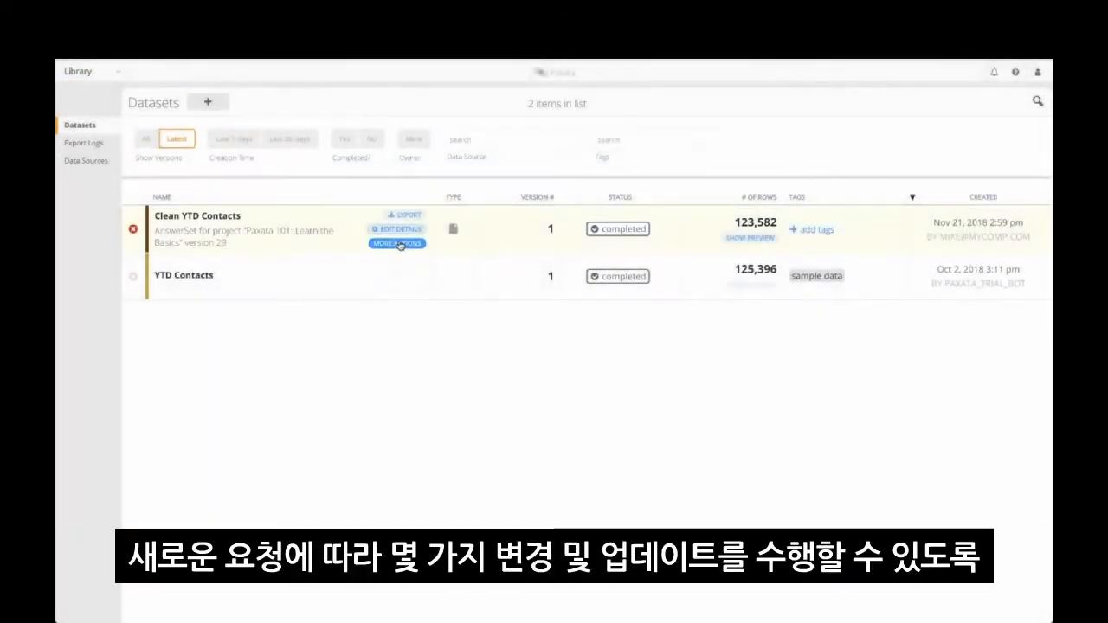
left_click(397, 243)
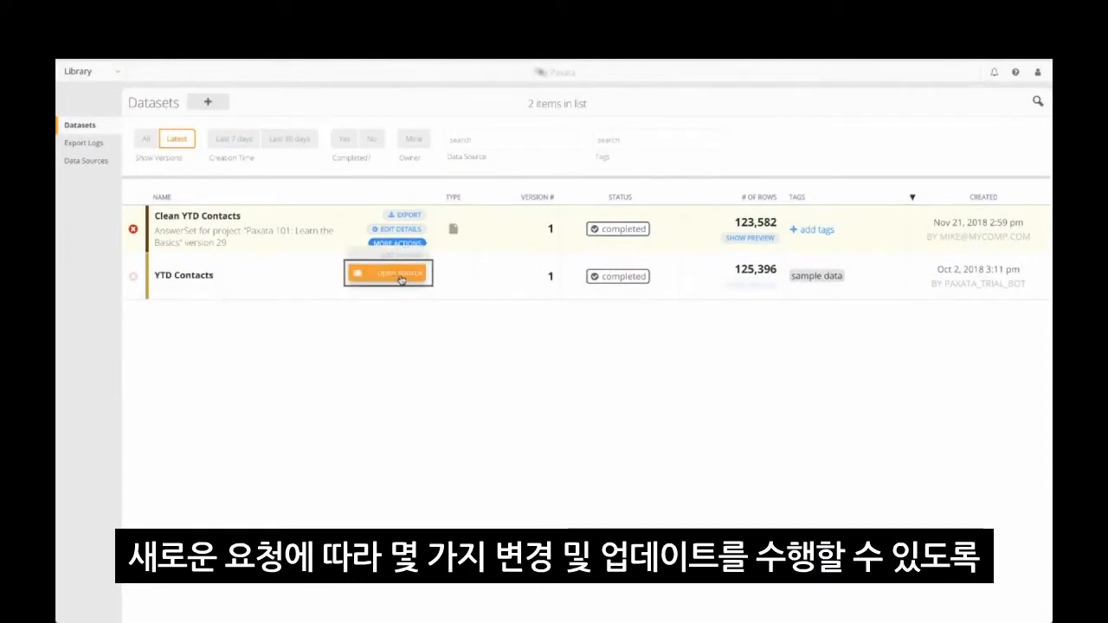
left_click(402, 279)
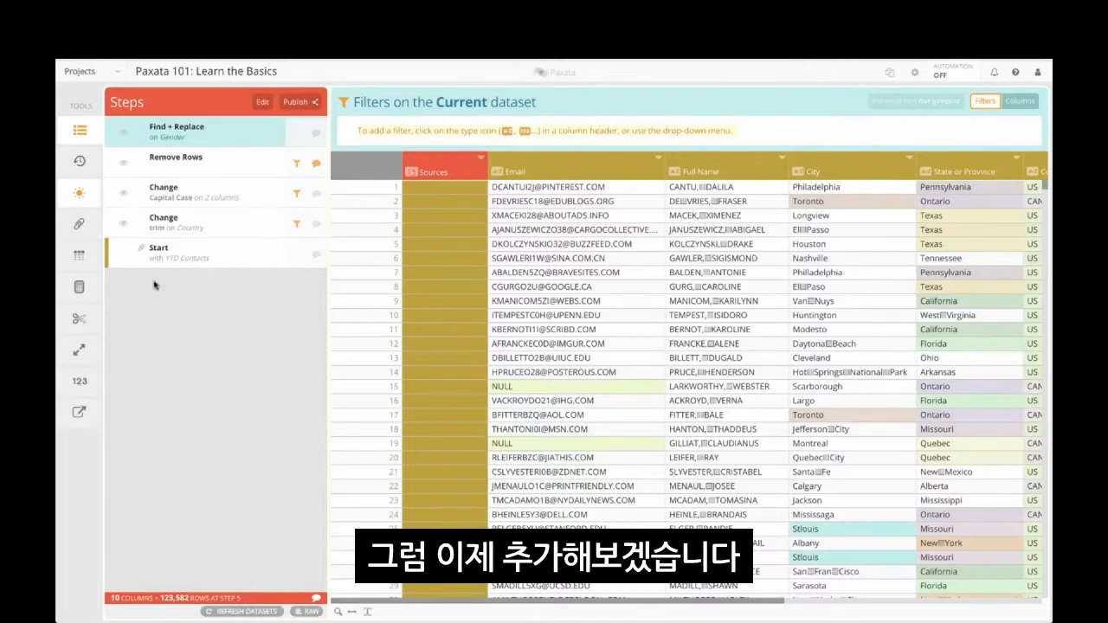
Add an Append step to the project and start importing a new dataset for it
left_click(166, 230)
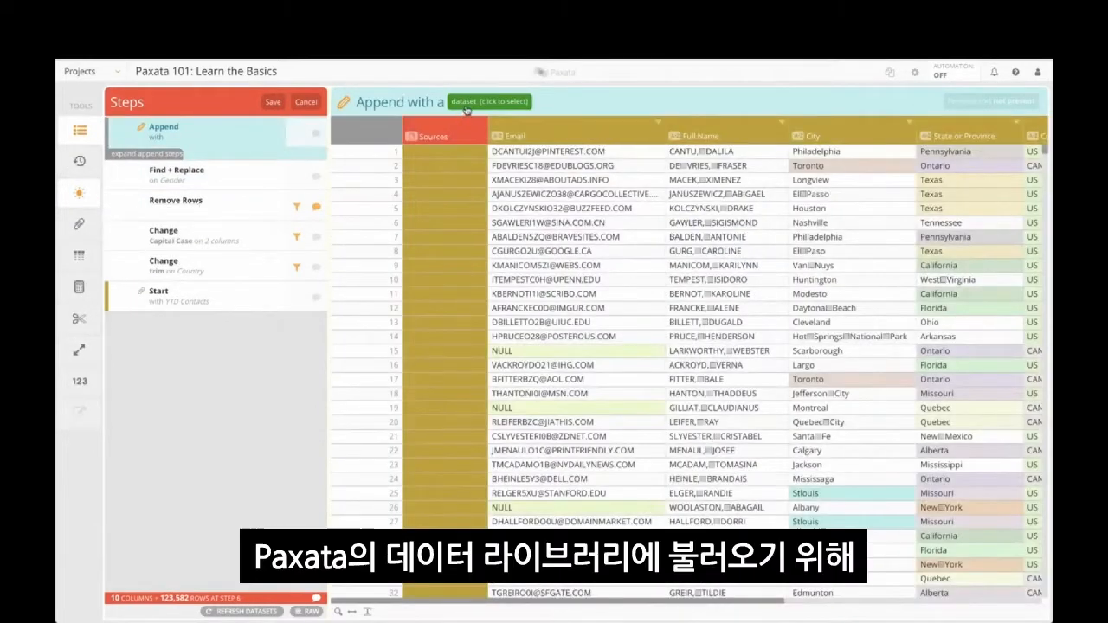
left_click(466, 107)
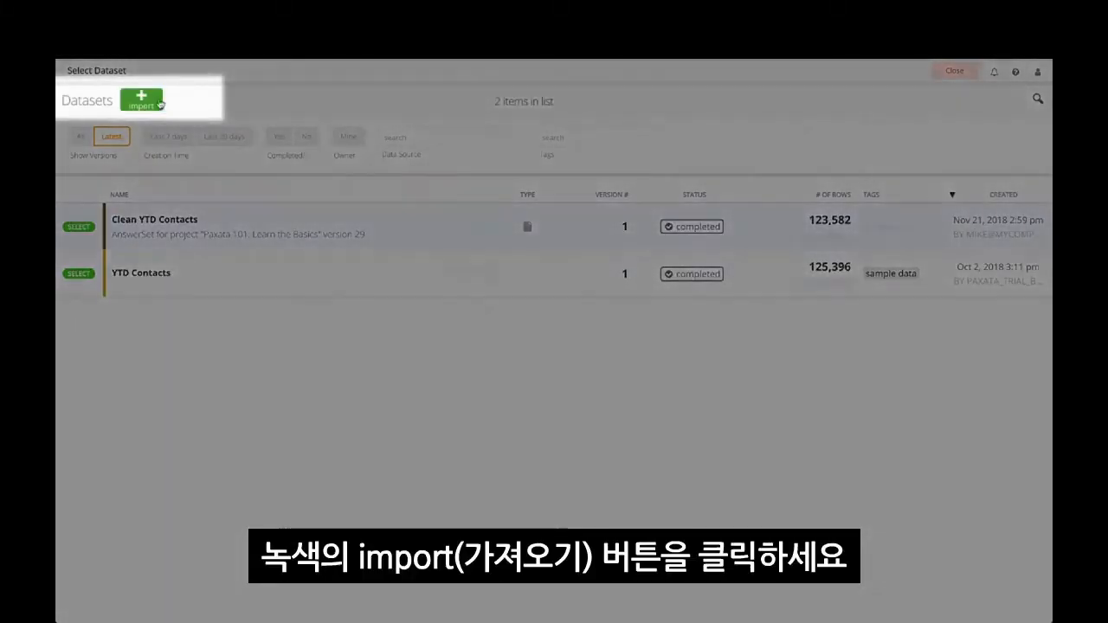
left_click(158, 103)
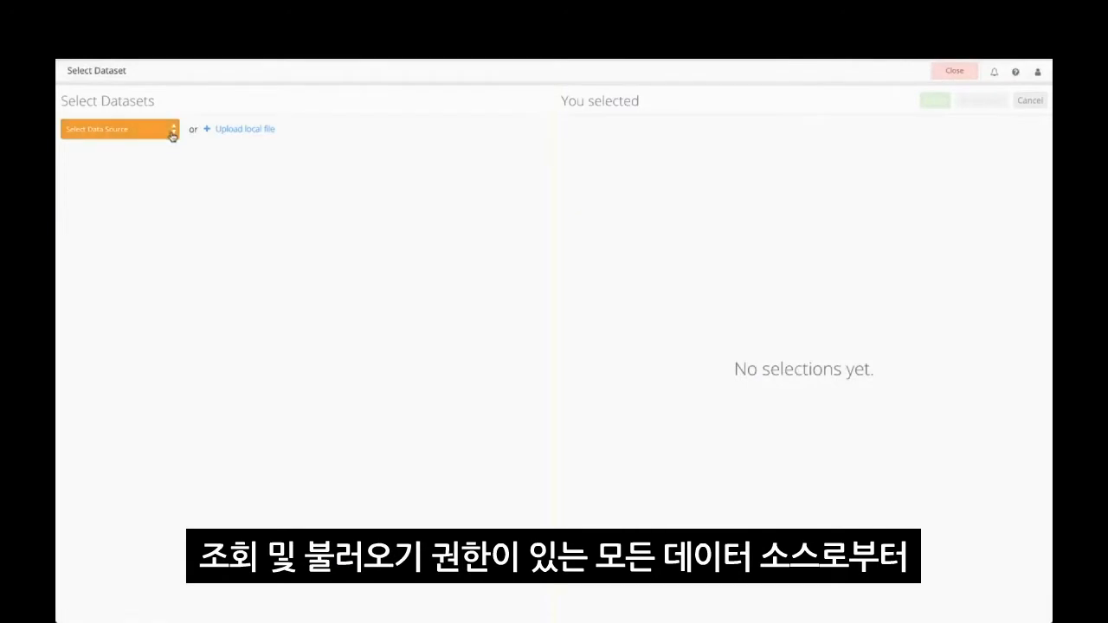
Pick Contacts - Oct2018.xml from the Tutorials folder of the Amazon S3 (Trial Use Only) data source
left_click(172, 135)
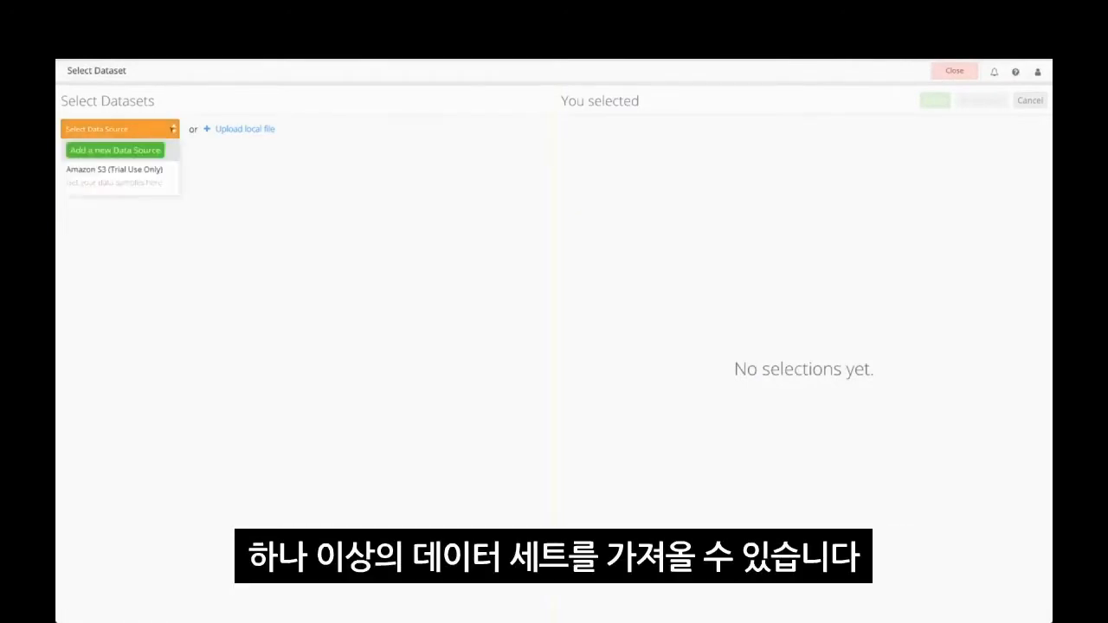
left_click(170, 173)
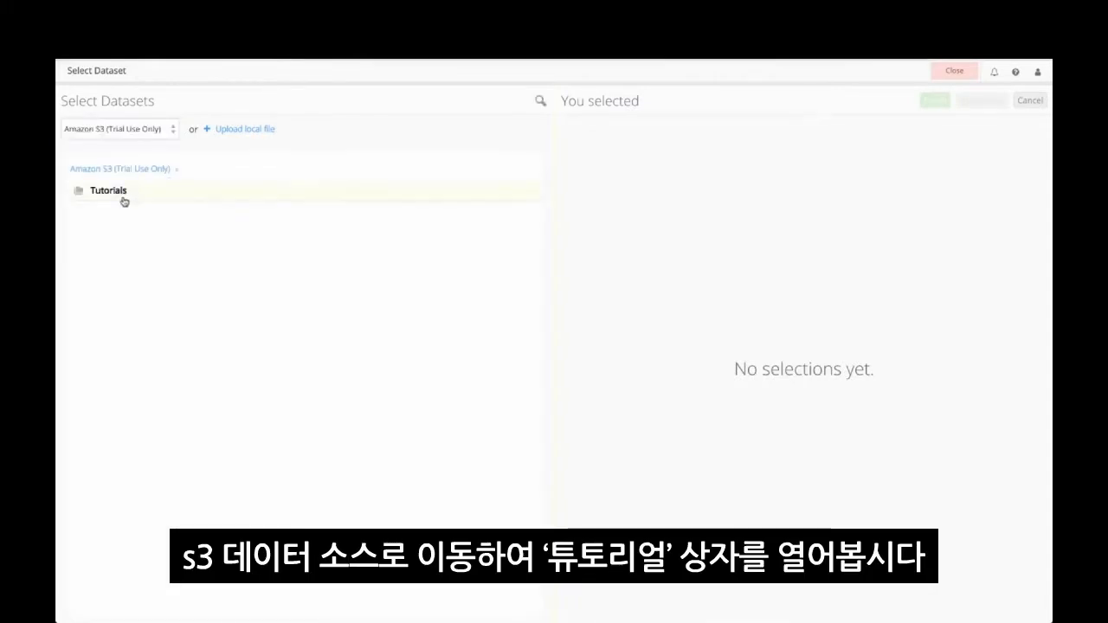
left_click(120, 198)
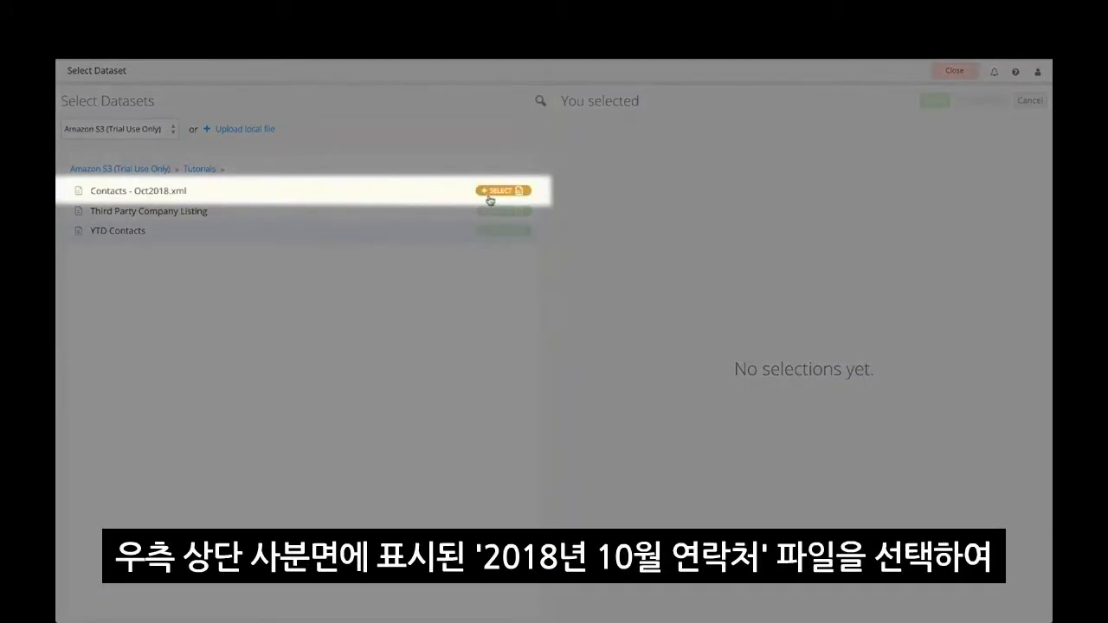
left_click(489, 194)
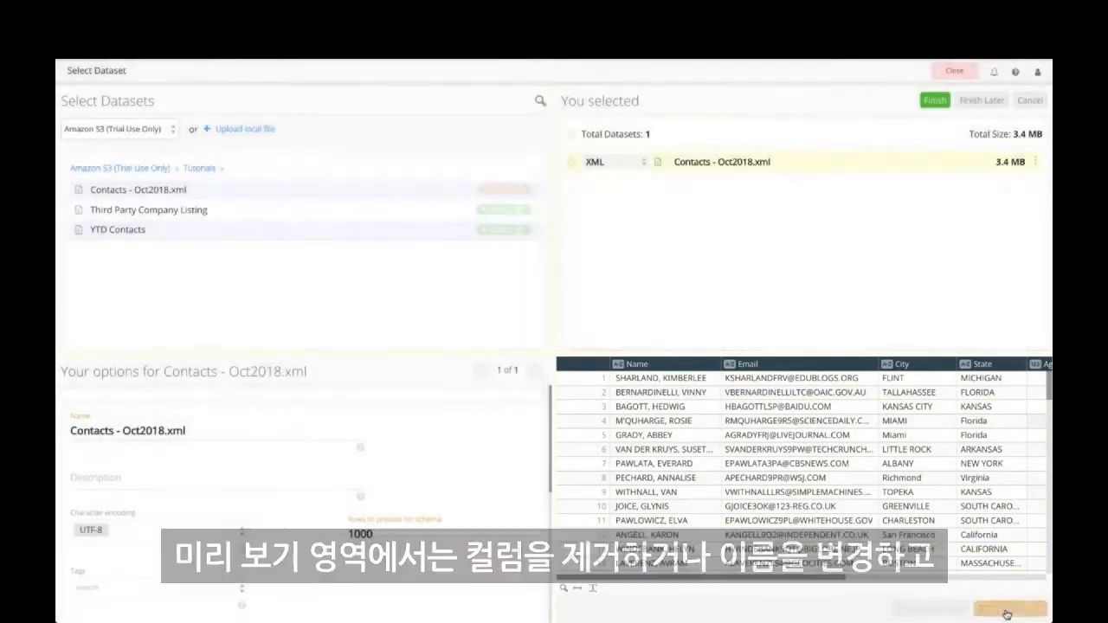
Exclude and re-include the Email column in the import, and move it below City
left_click(1001, 607)
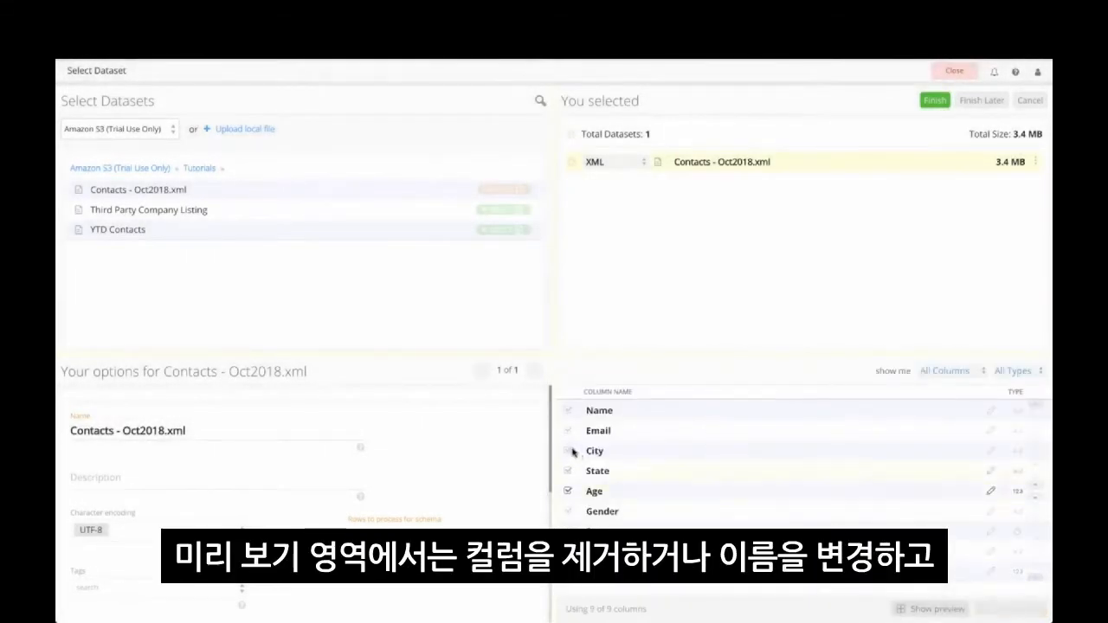
left_click(568, 430)
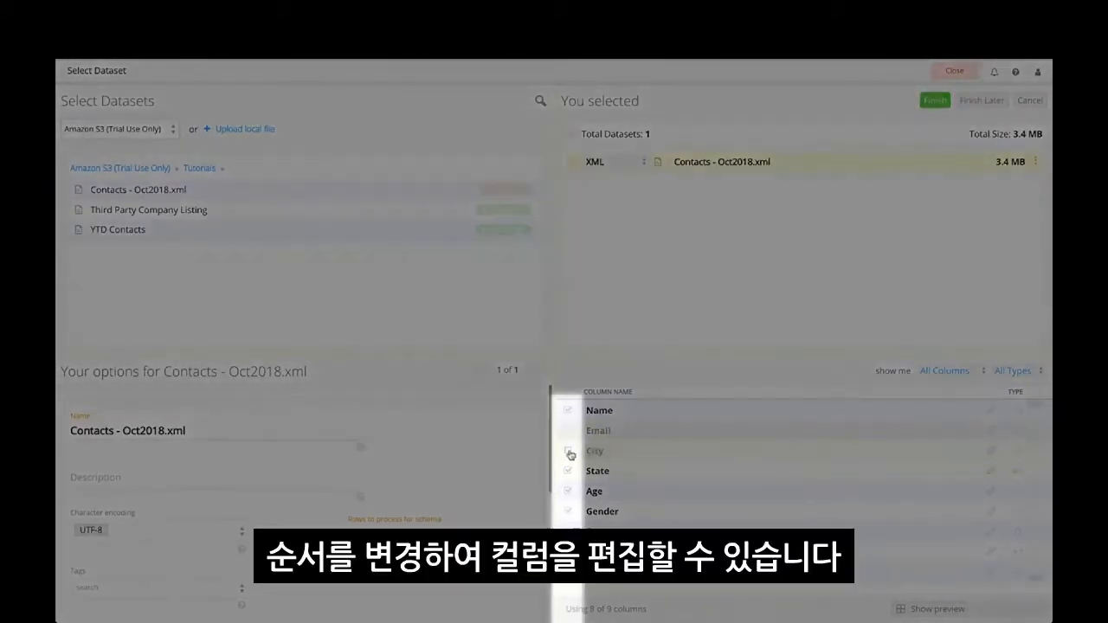
left_click(568, 431)
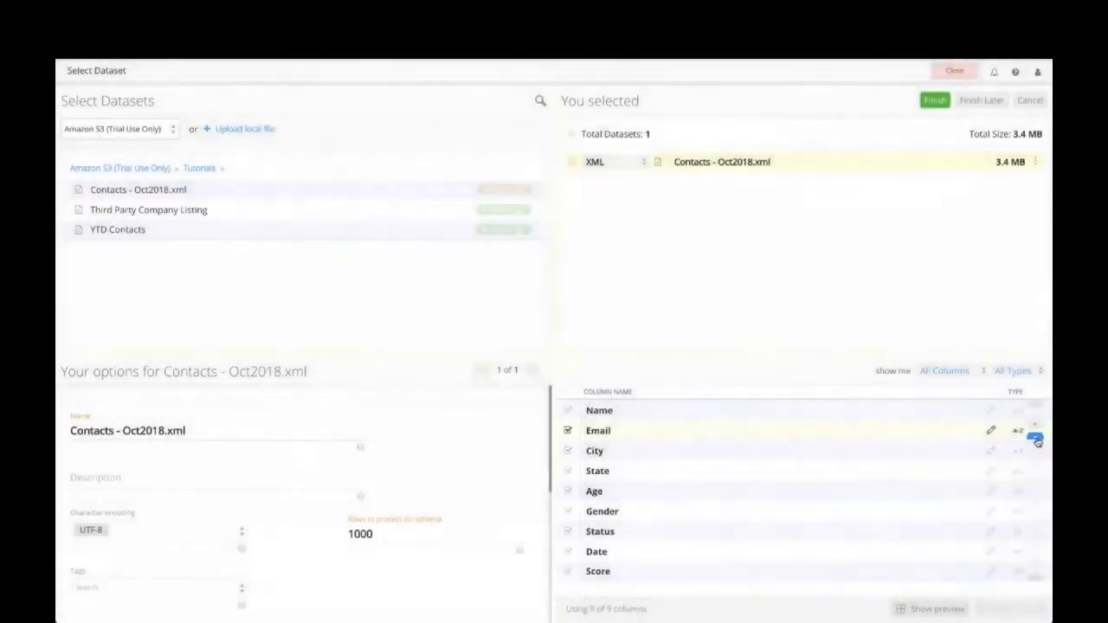
left_click_drag(1034, 434, 1038, 442)
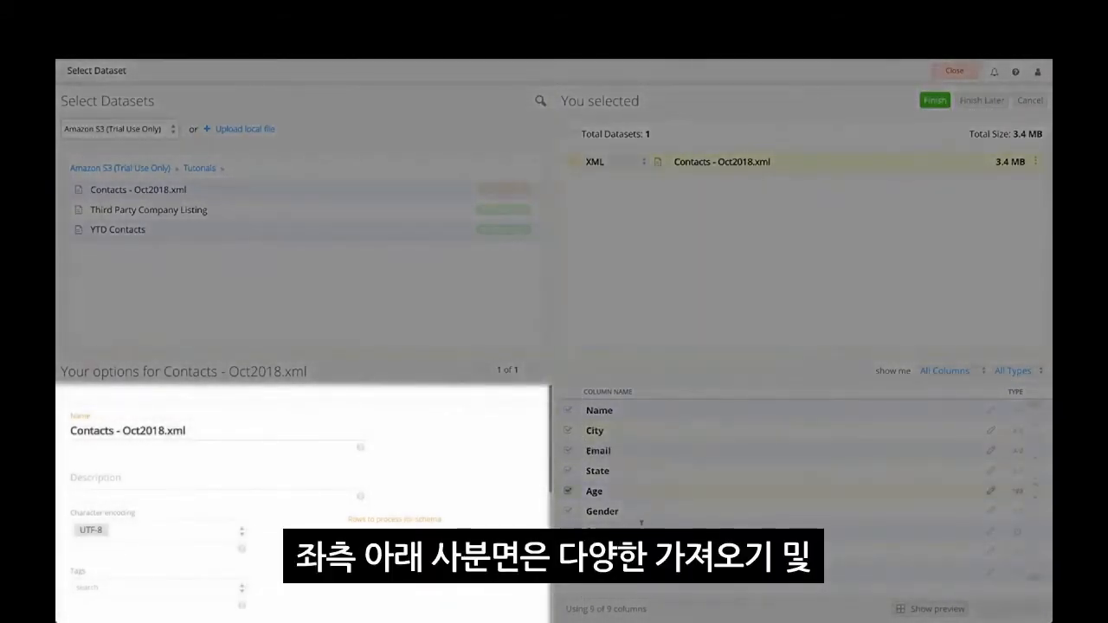
left_click(909, 610)
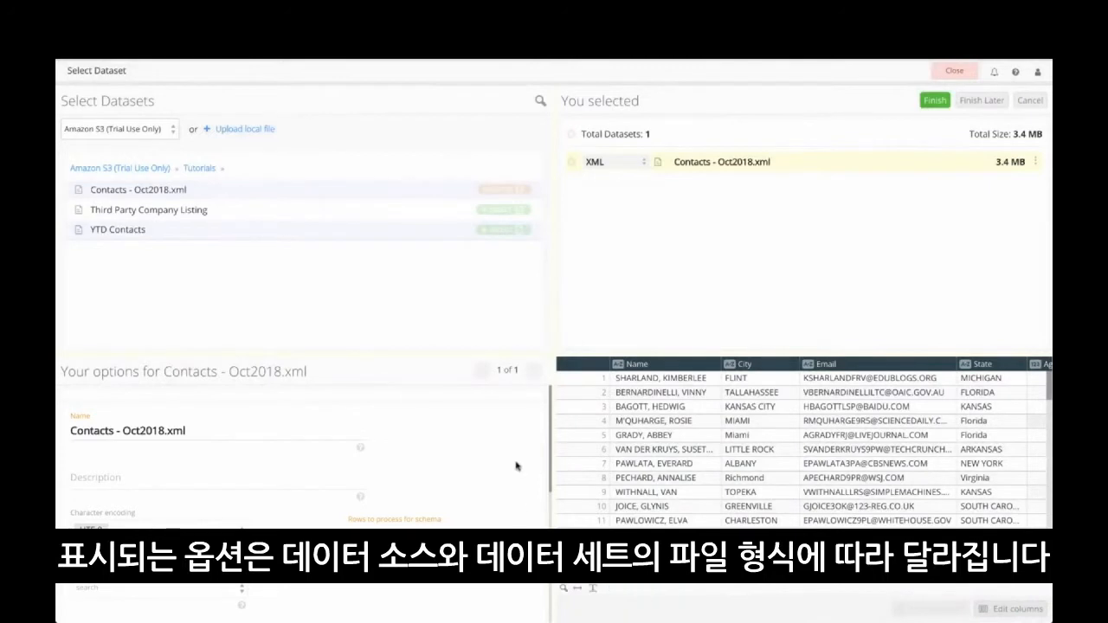
Override the XML path with the City node so it reads /Table/Record/City
scroll(516, 466, "down", 2)
scroll(516, 466, "down", 3)
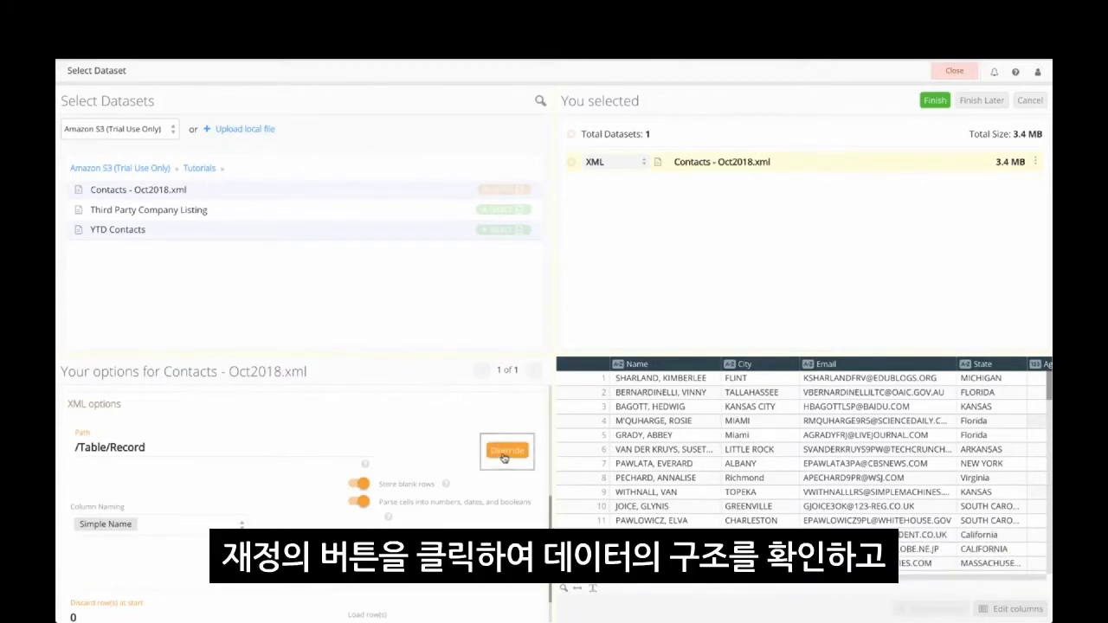
left_click(499, 454)
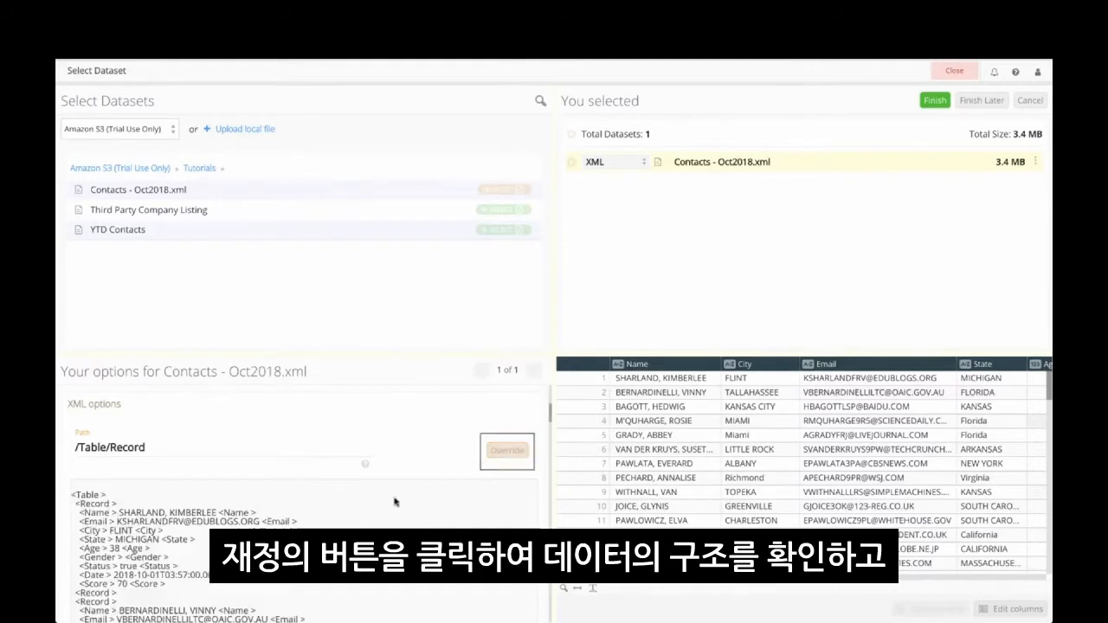
scroll(250, 522, "down", 2)
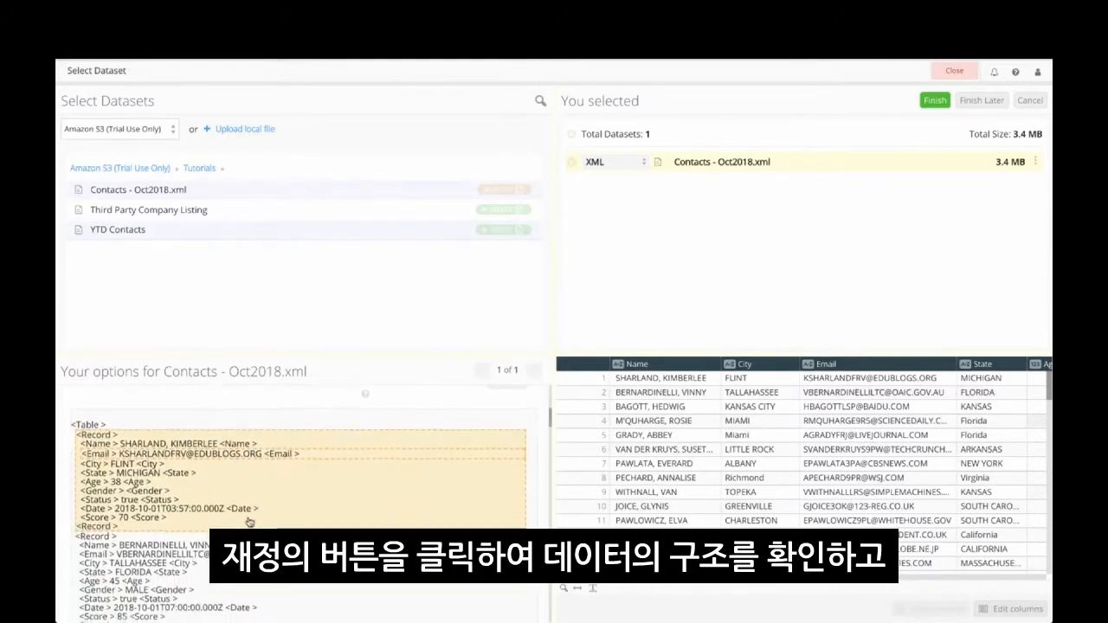
left_click(128, 465)
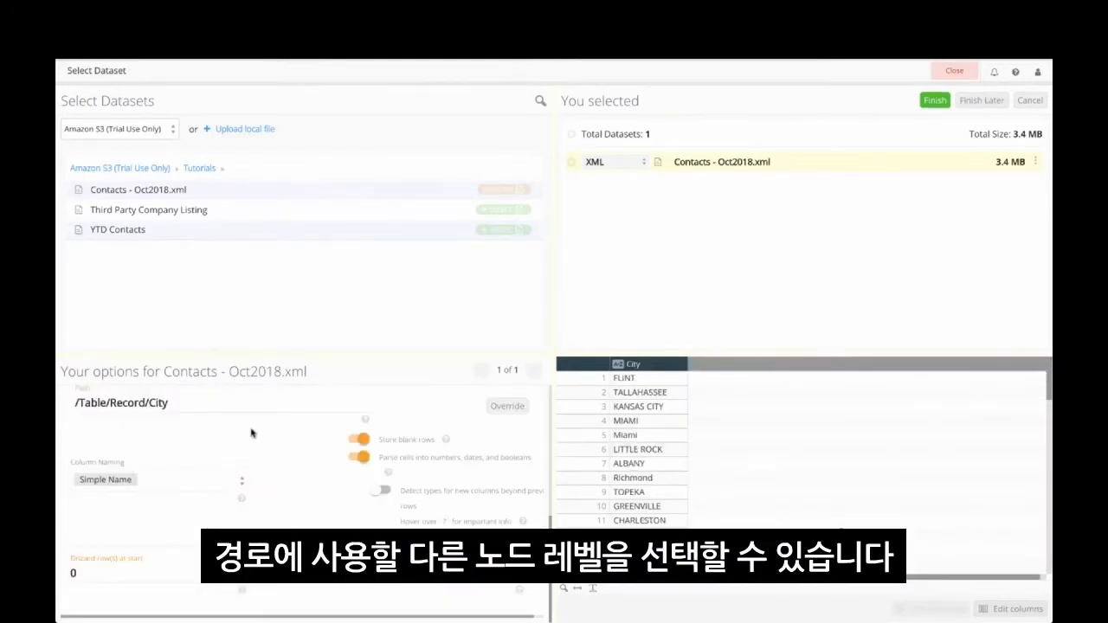
Set the XML path to /Table/Record and finish importing Contacts - Oct2018.xml into the library
left_click(498, 405)
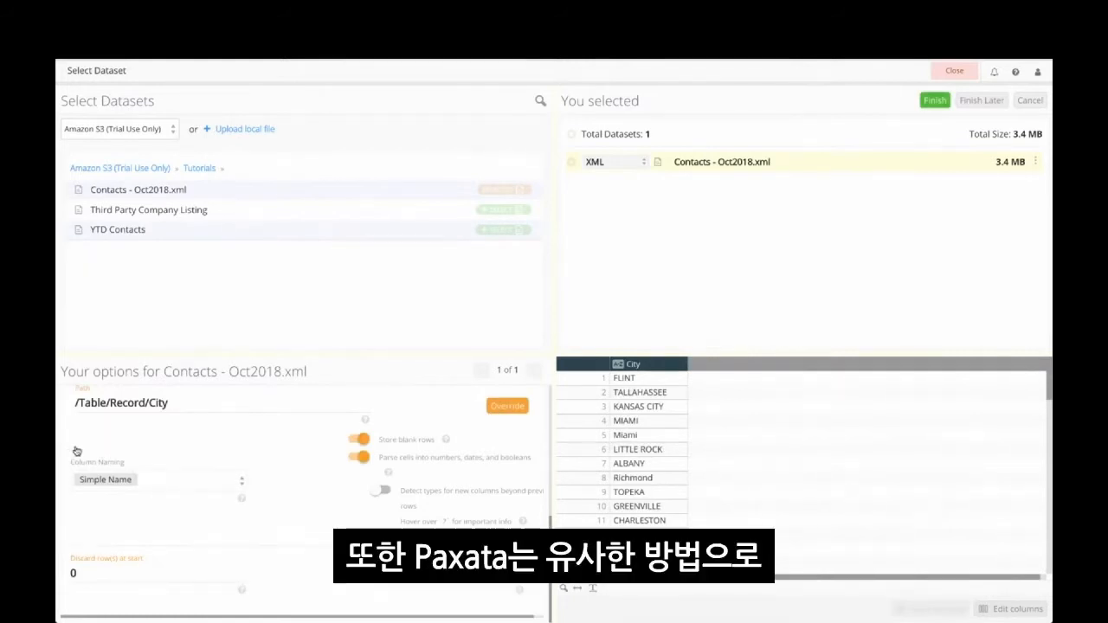
left_click(105, 437)
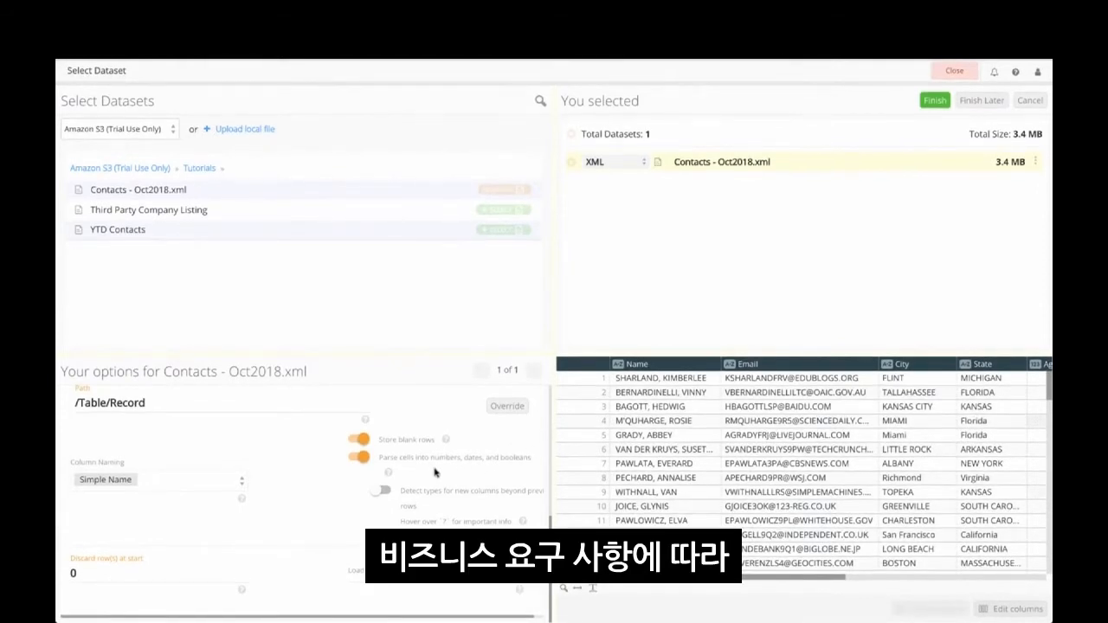
scroll(546, 465, "up", 5)
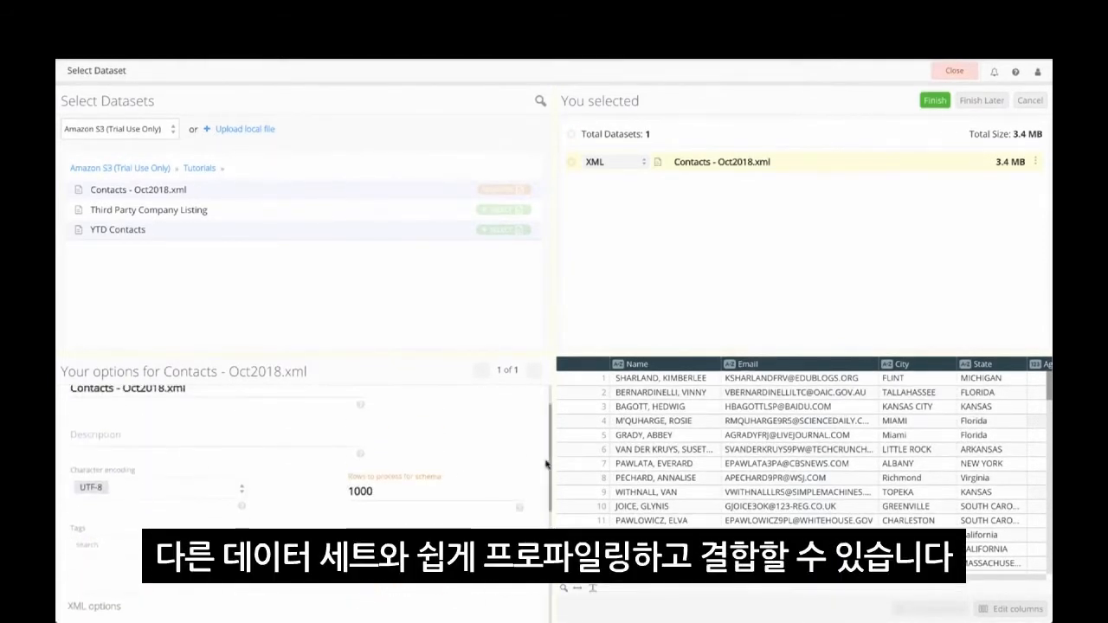
scroll(546, 465, "up", 2)
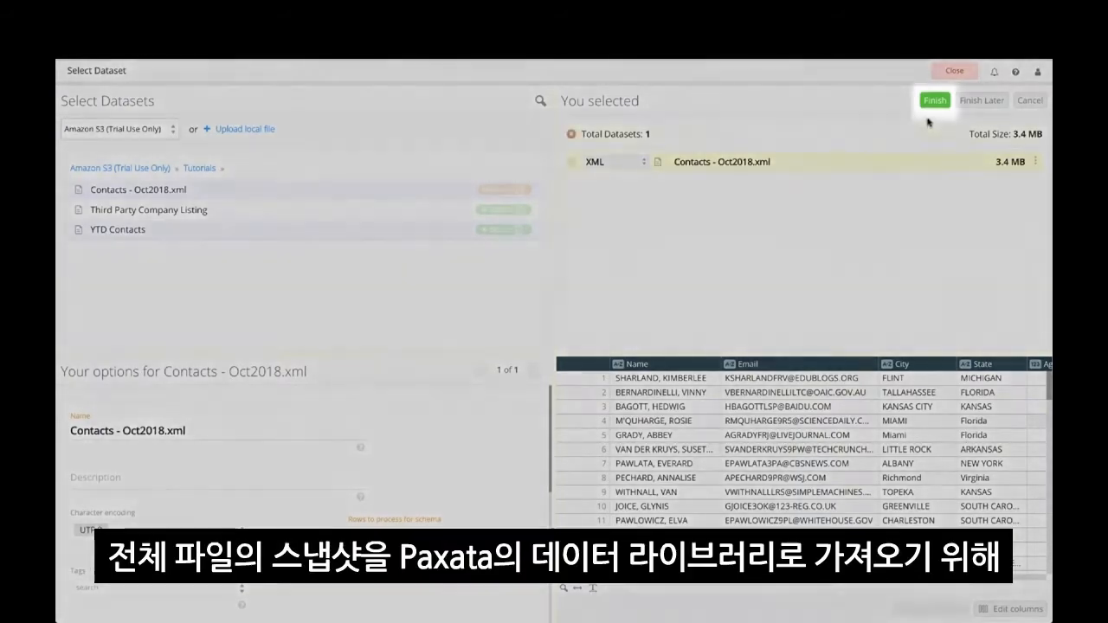
left_click(928, 102)
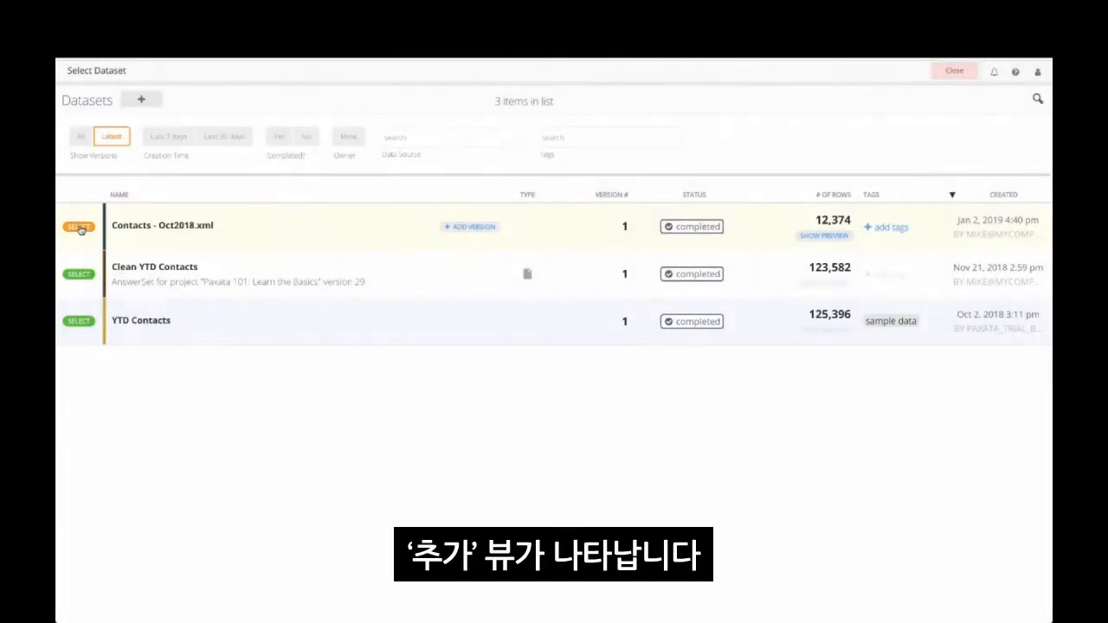
Append the Contacts - Oct2018.xml dataset, matching Name to Full Name and State to State or Province
left_click(80, 228)
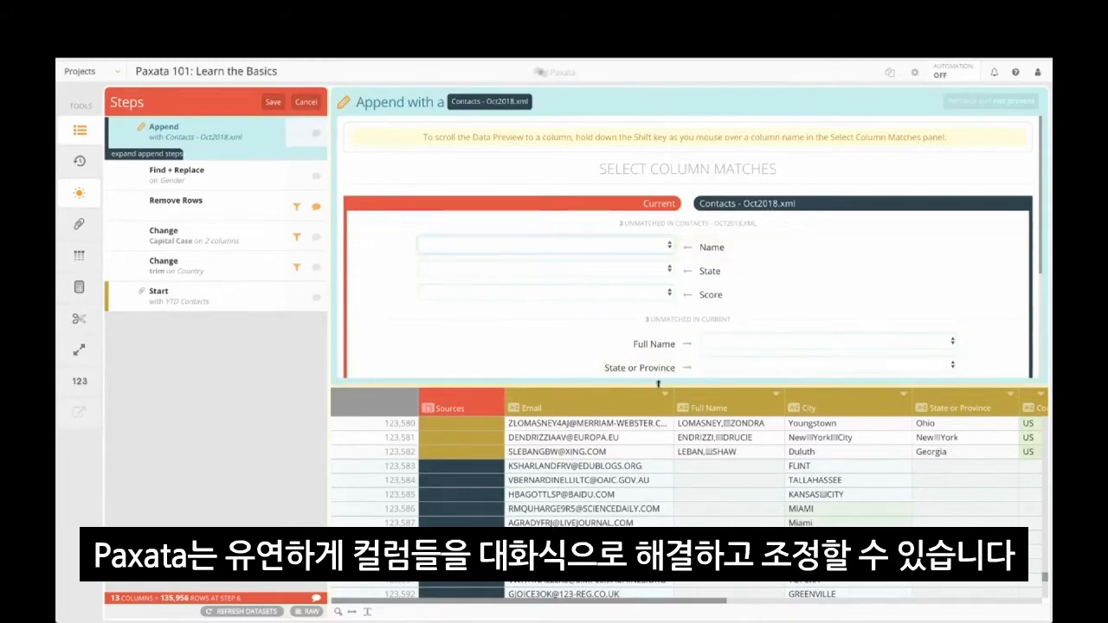
left_click_drag(658, 384, 662, 448)
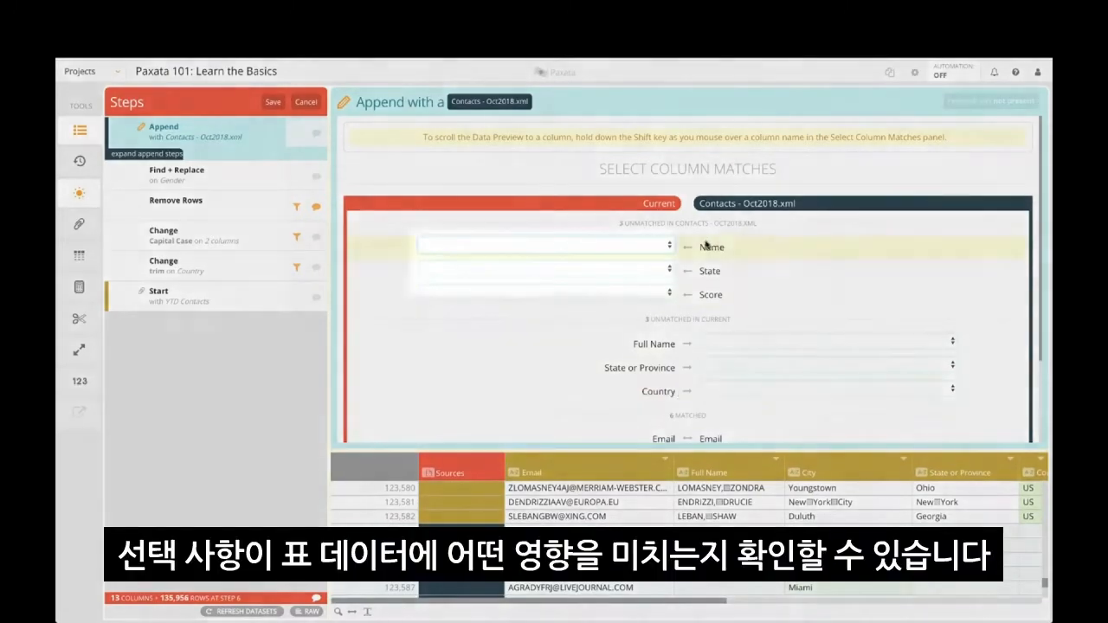
left_click(669, 246)
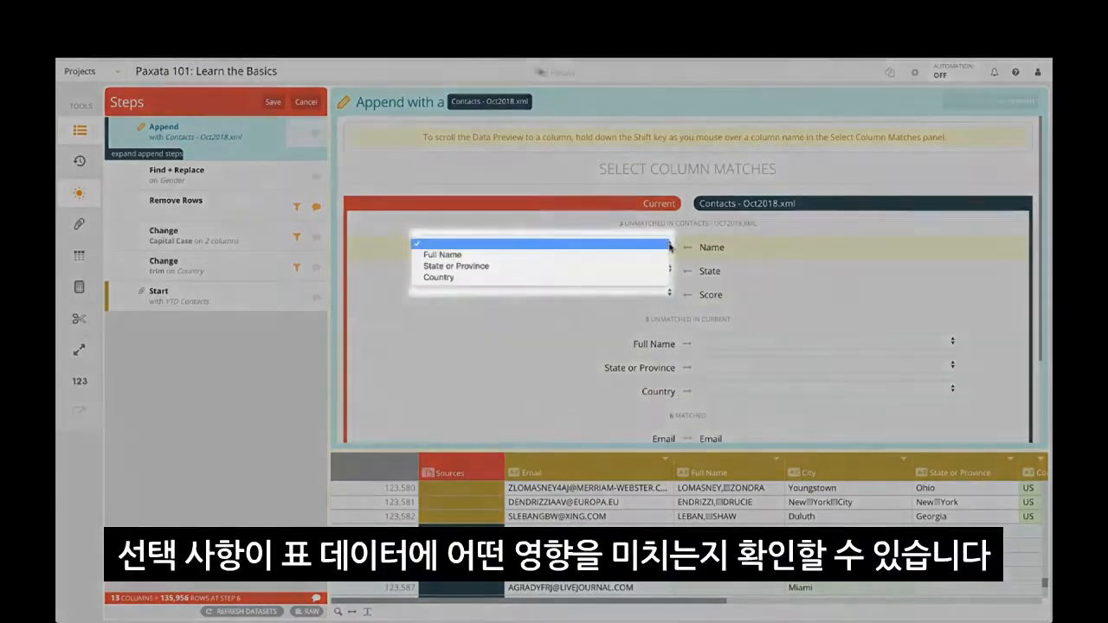
left_click(614, 255)
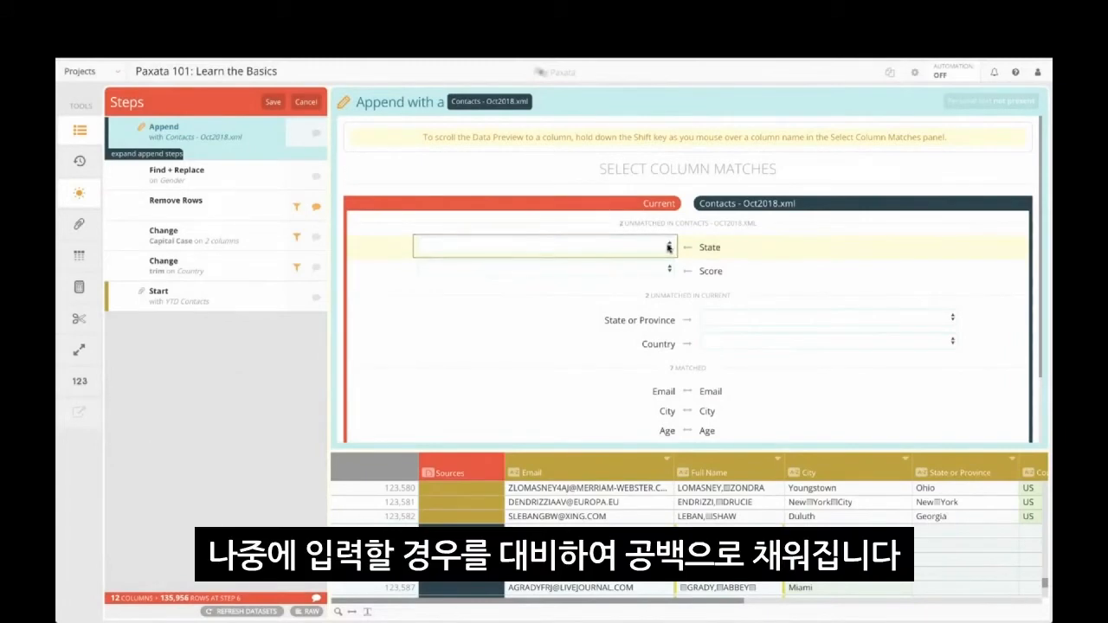
left_click(617, 251)
left_click(611, 254)
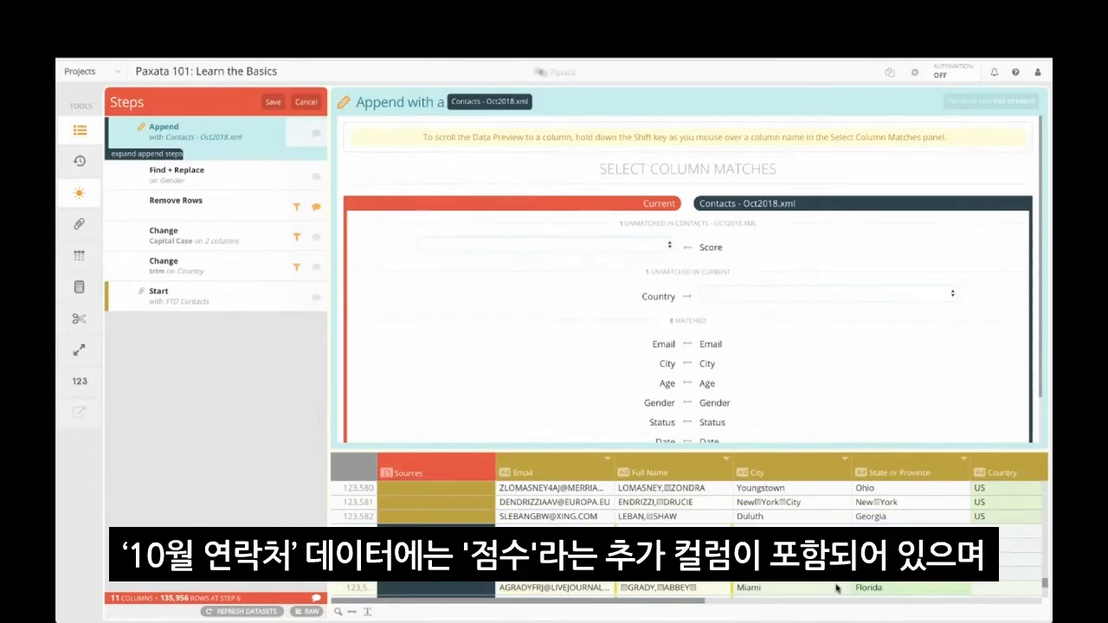
Move the Append step directly after Start, ahead of the trim and other cleaning steps, and save
scroll(836, 588, "right", 5)
scroll(836, 588, "right", 3)
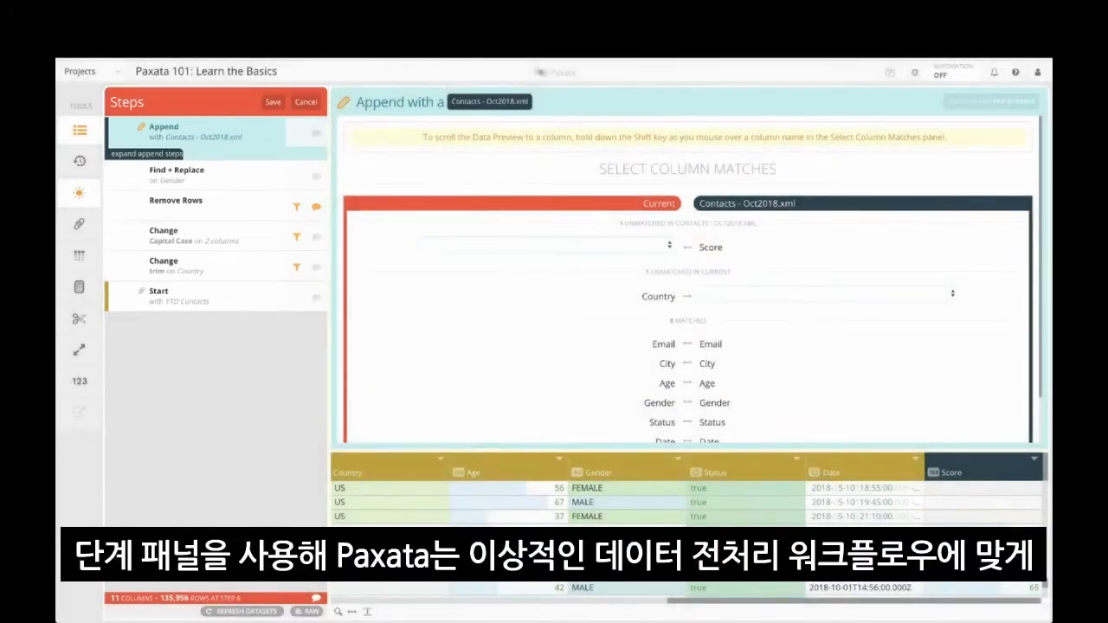
scroll(573, 540, "left", 5)
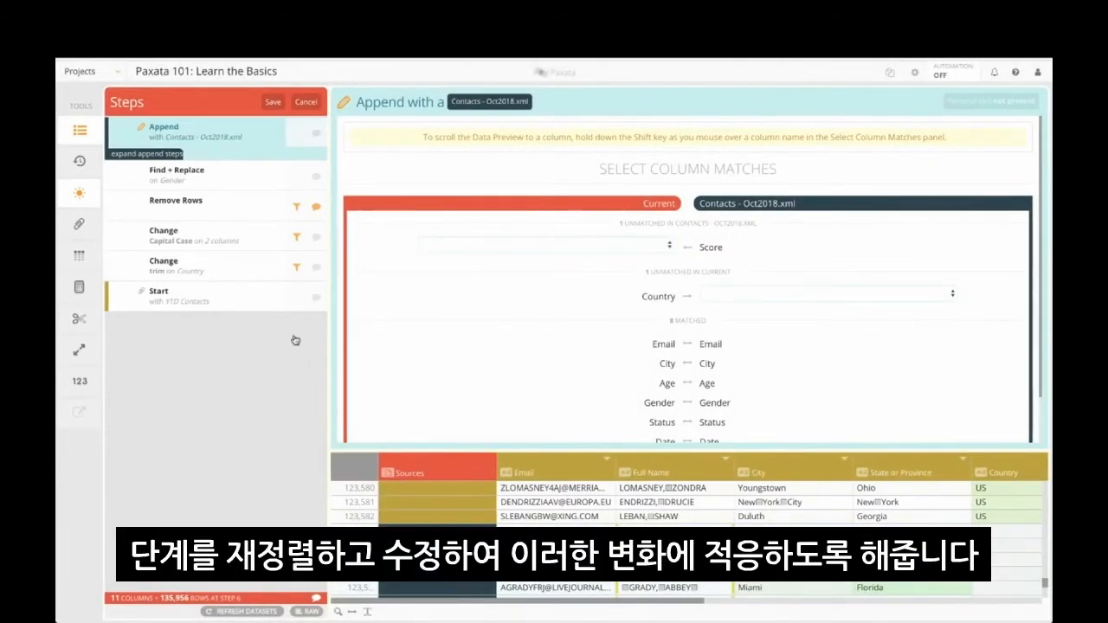
left_click_drag(226, 124, 197, 264)
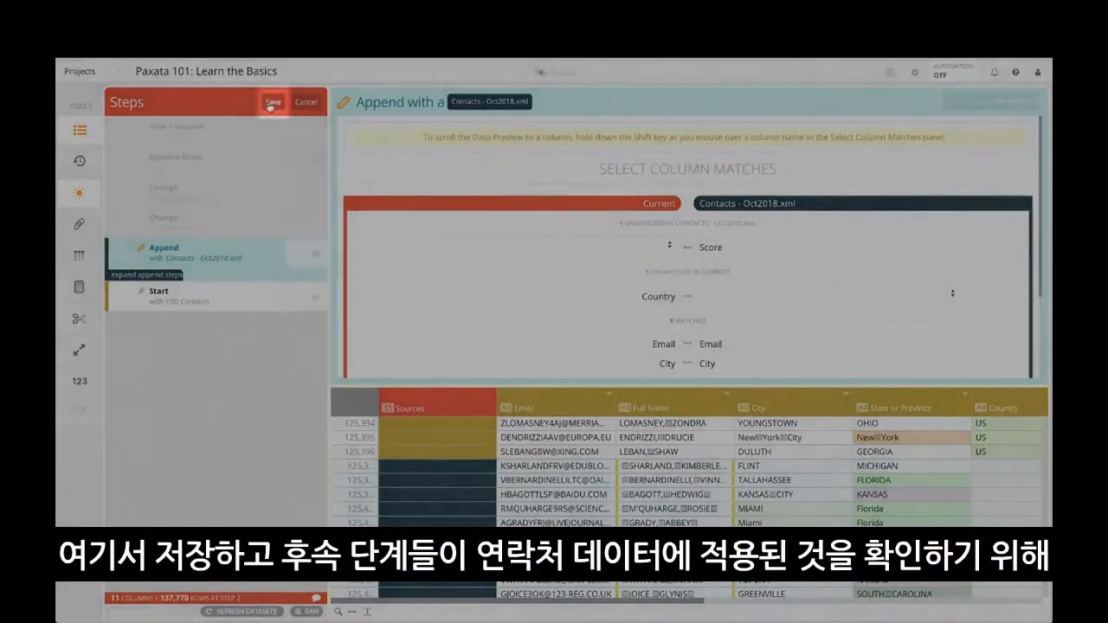
left_click(271, 104)
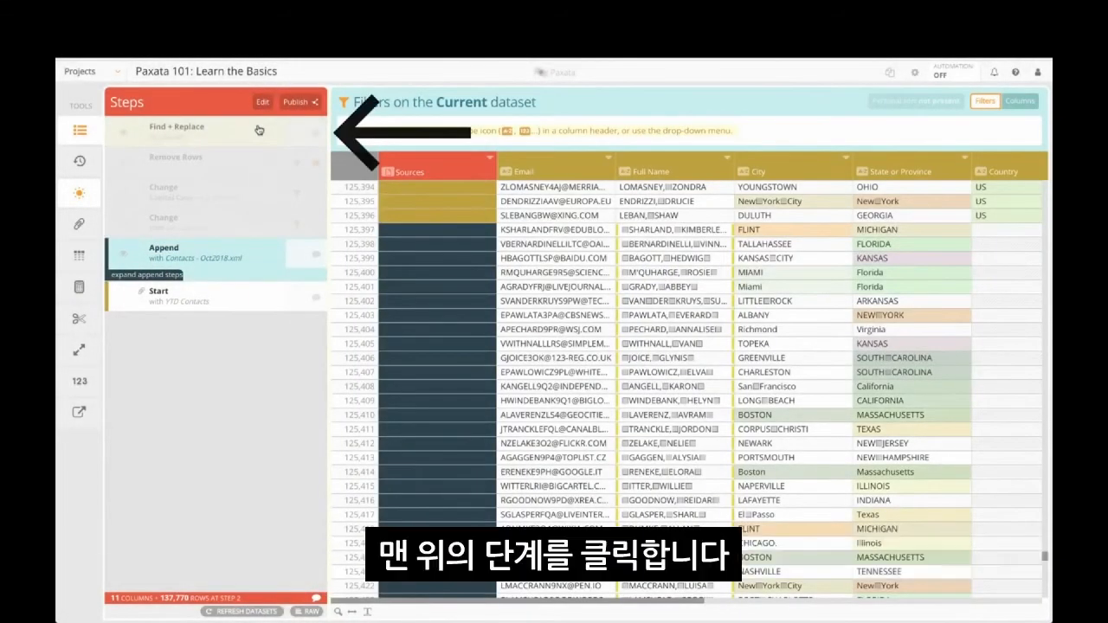
Edit the trim step on Country so it selects columns by criteria, applying to all columns of type String, and save it
left_click(257, 129)
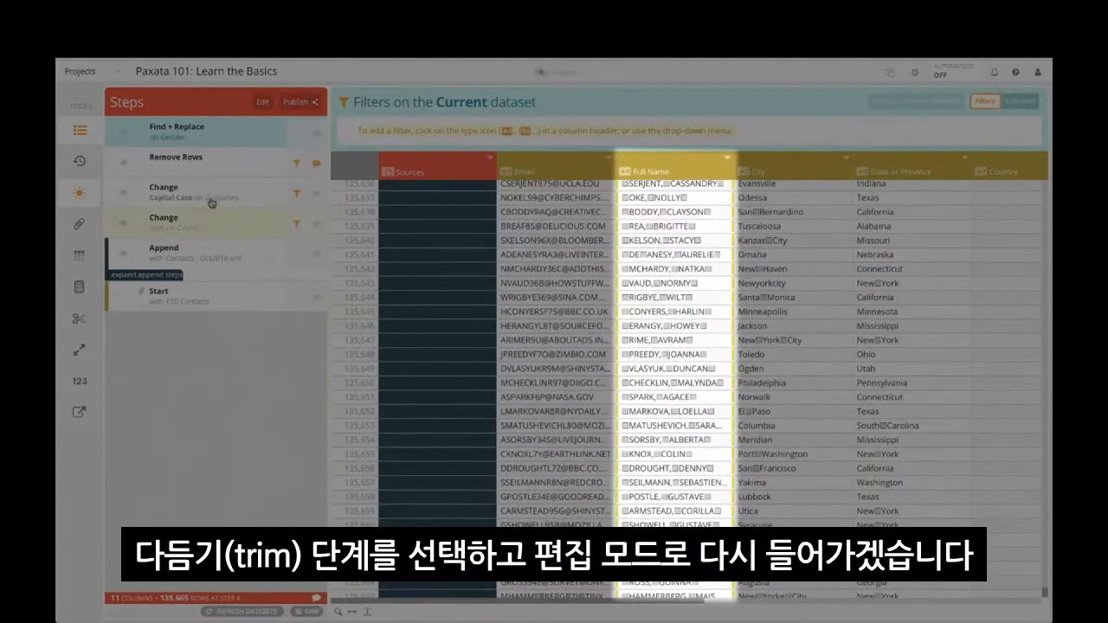
left_click(262, 102)
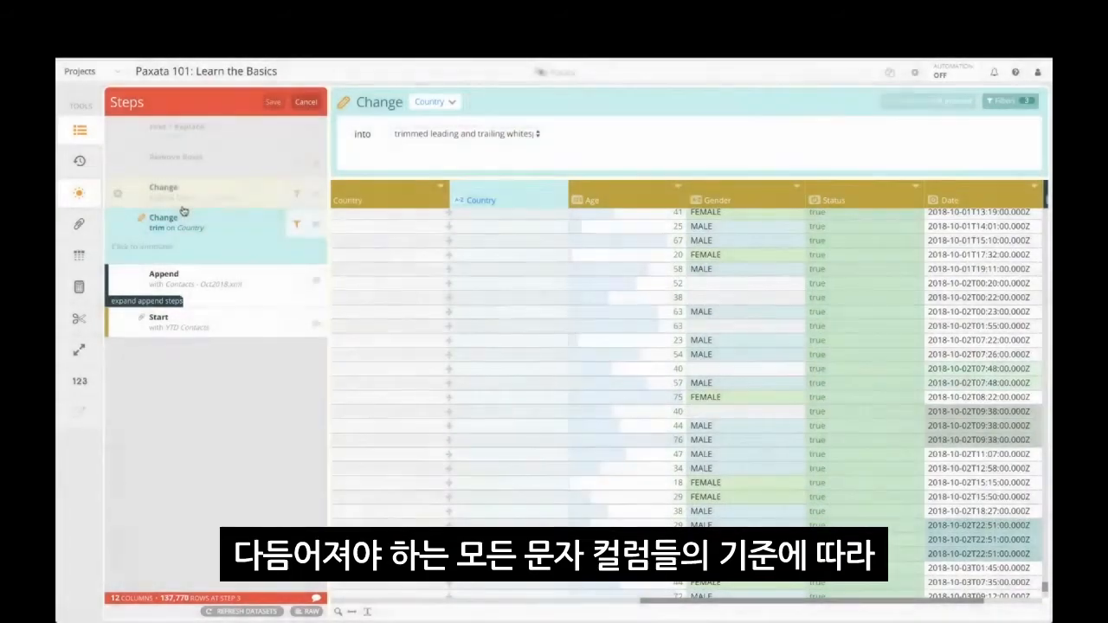
left_click(450, 103)
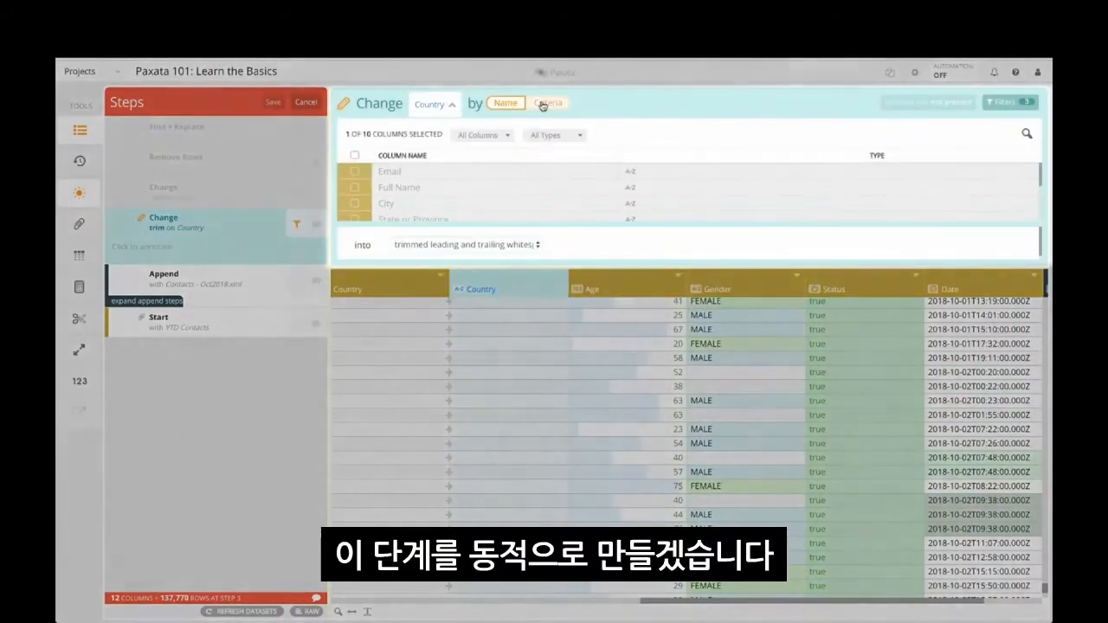
left_click(545, 103)
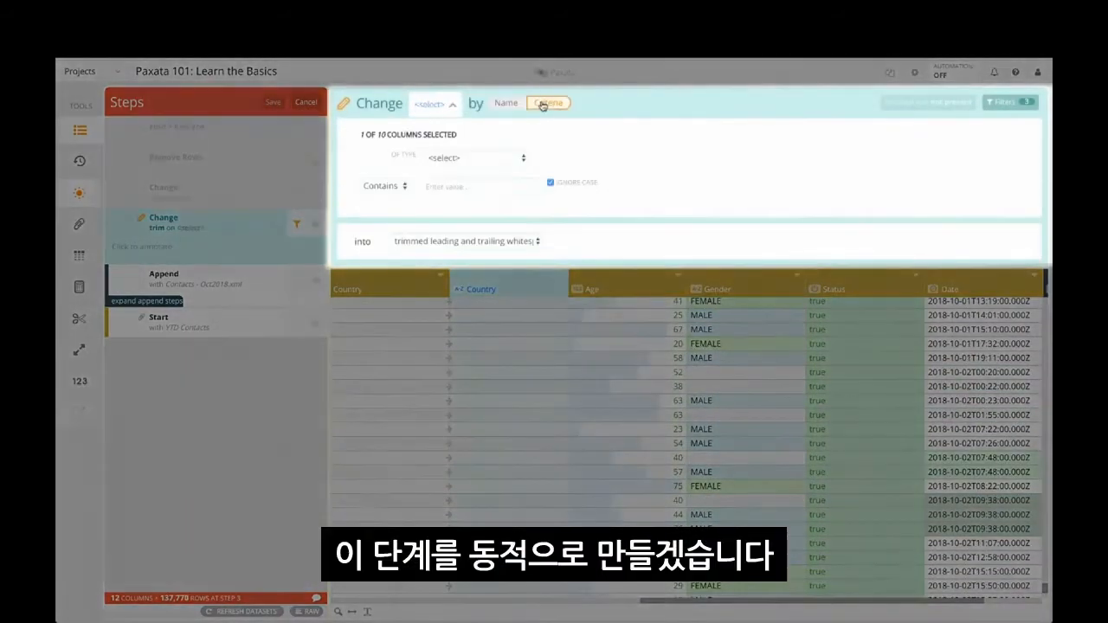
left_click(492, 159)
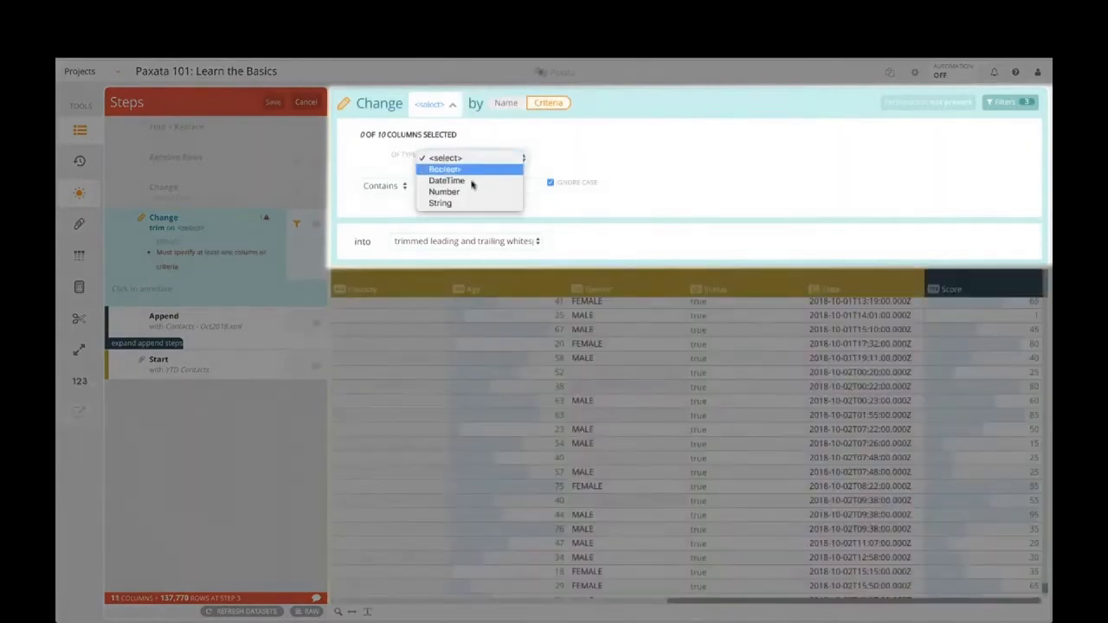
left_click(468, 207)
scroll(402, 361, "left", 4)
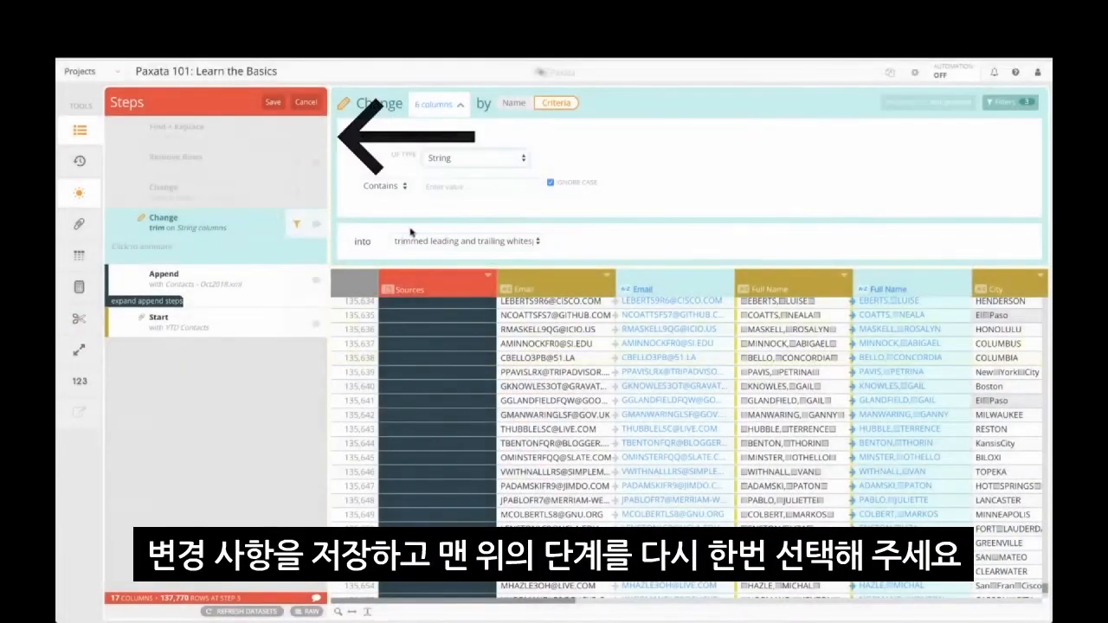
left_click(273, 102)
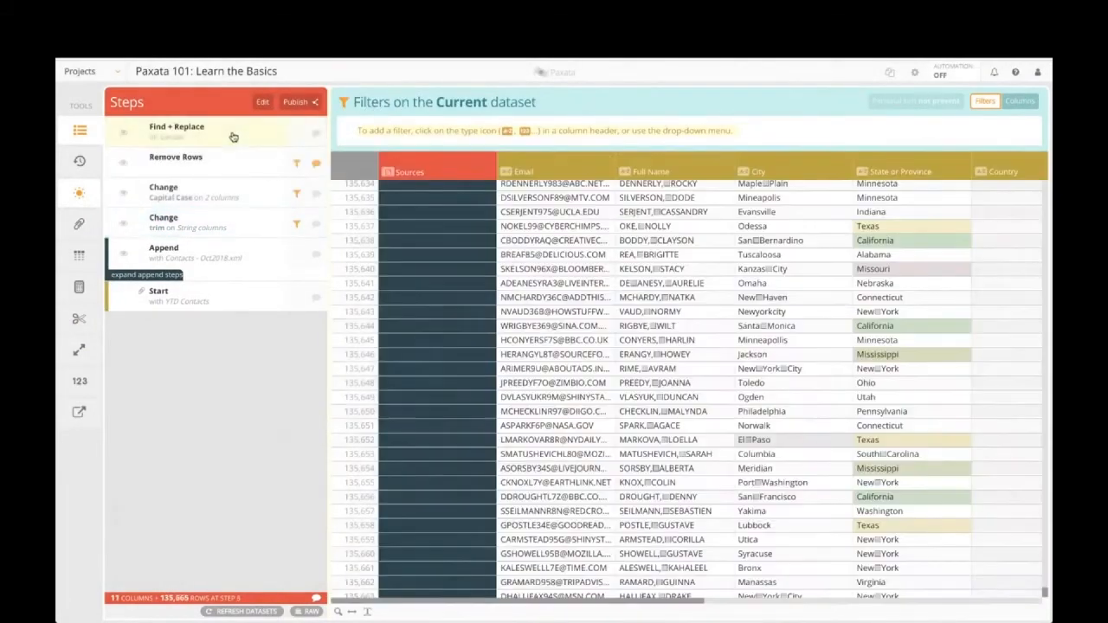
Open a filtergram on the Sources column at the final Find + Replace step to compare the rows from each dataset
left_click(490, 160)
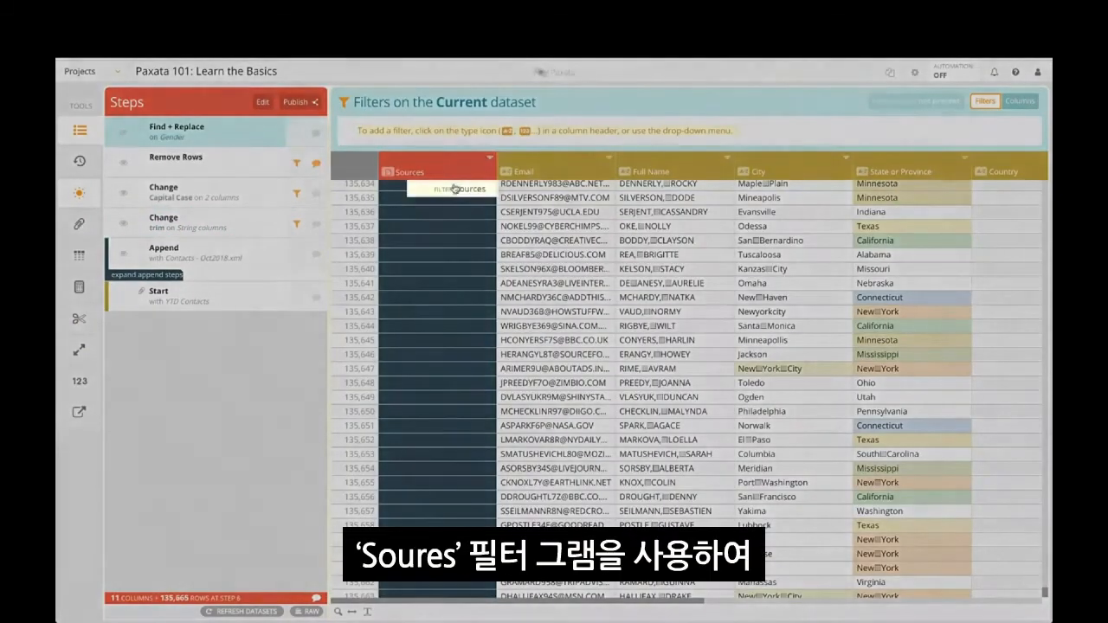
left_click(454, 188)
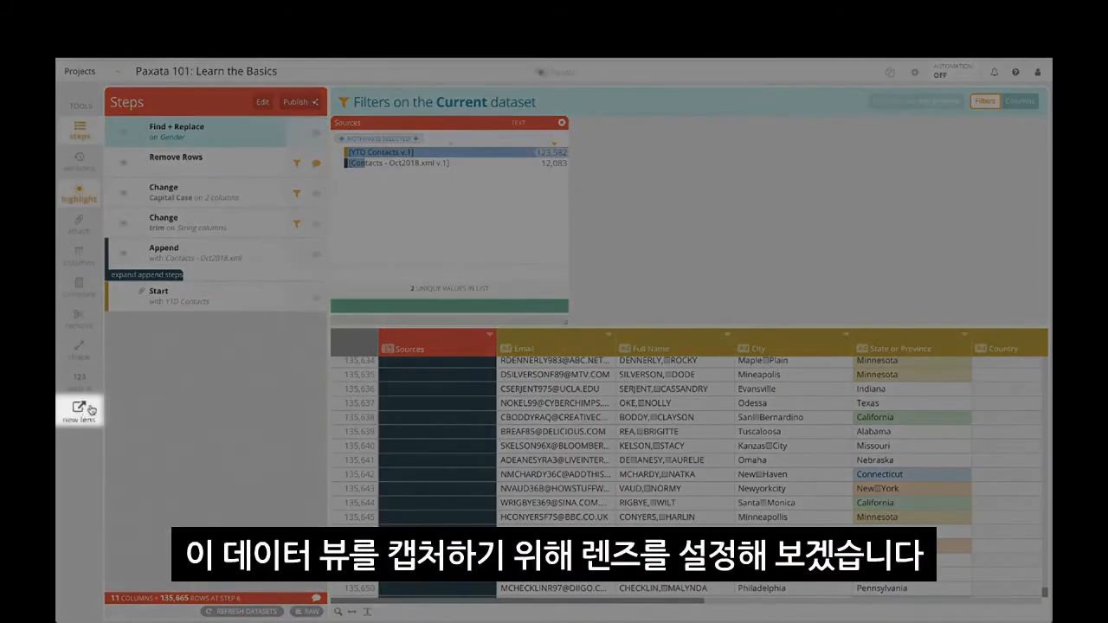
Add and save a lens named "YTD Contacts - Clean" on the Find + Replace step, and close the Sources filtergram
left_click(89, 408)
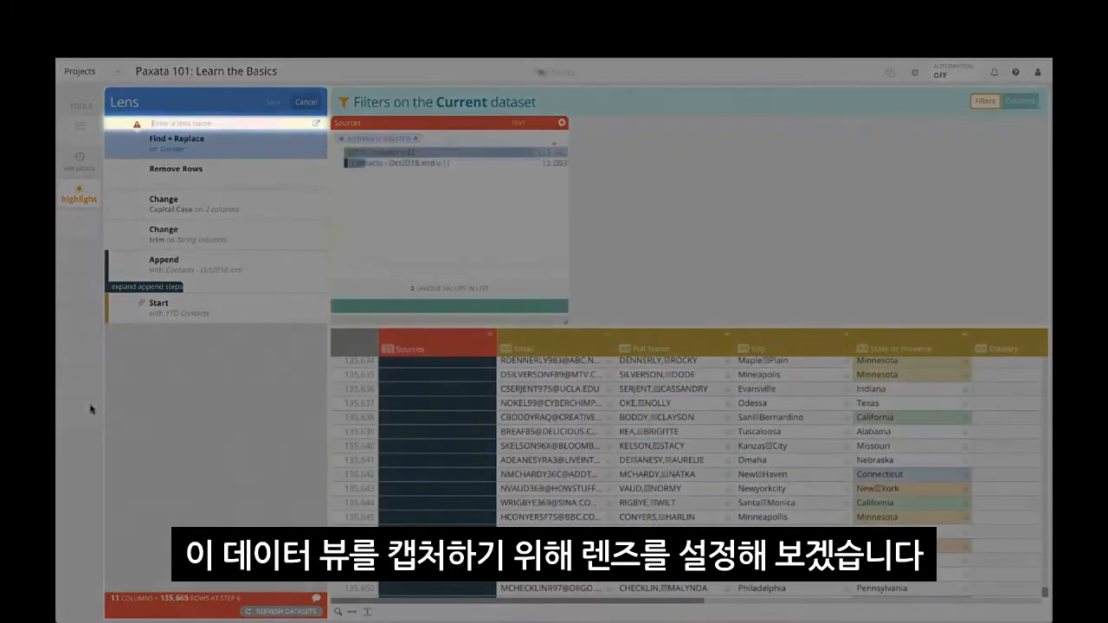
type("YTD C")
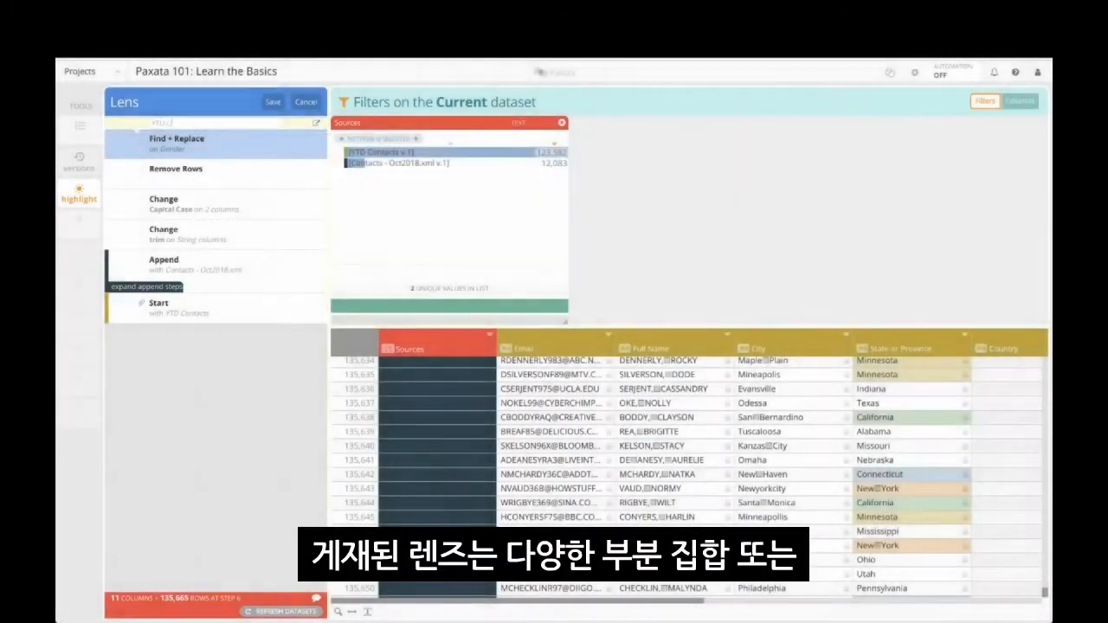
type("ontacts - Clean")
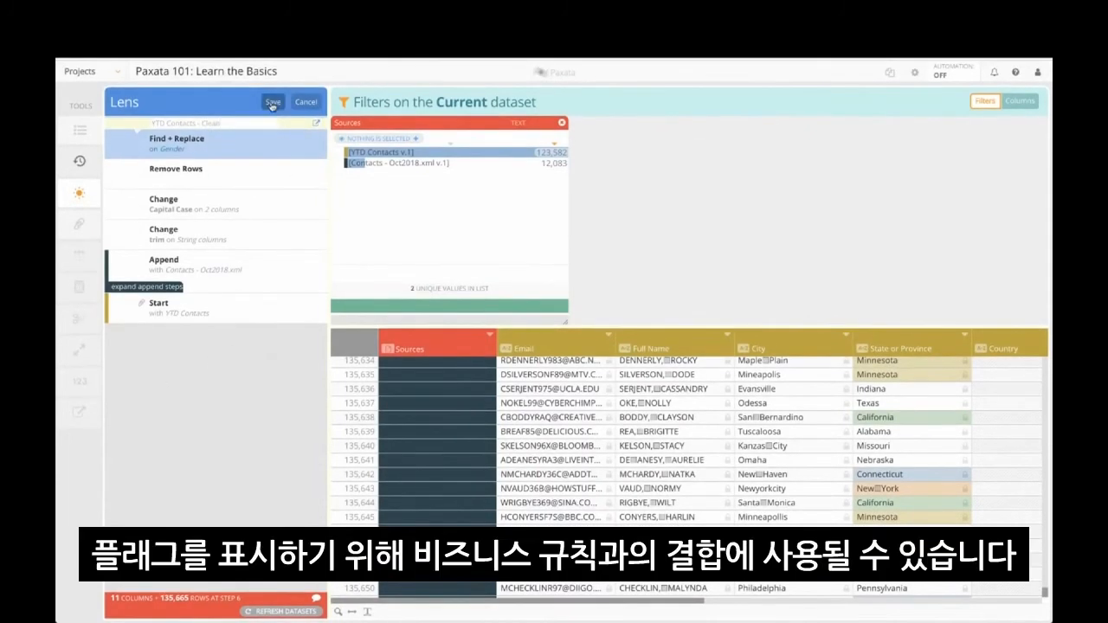
left_click(272, 103)
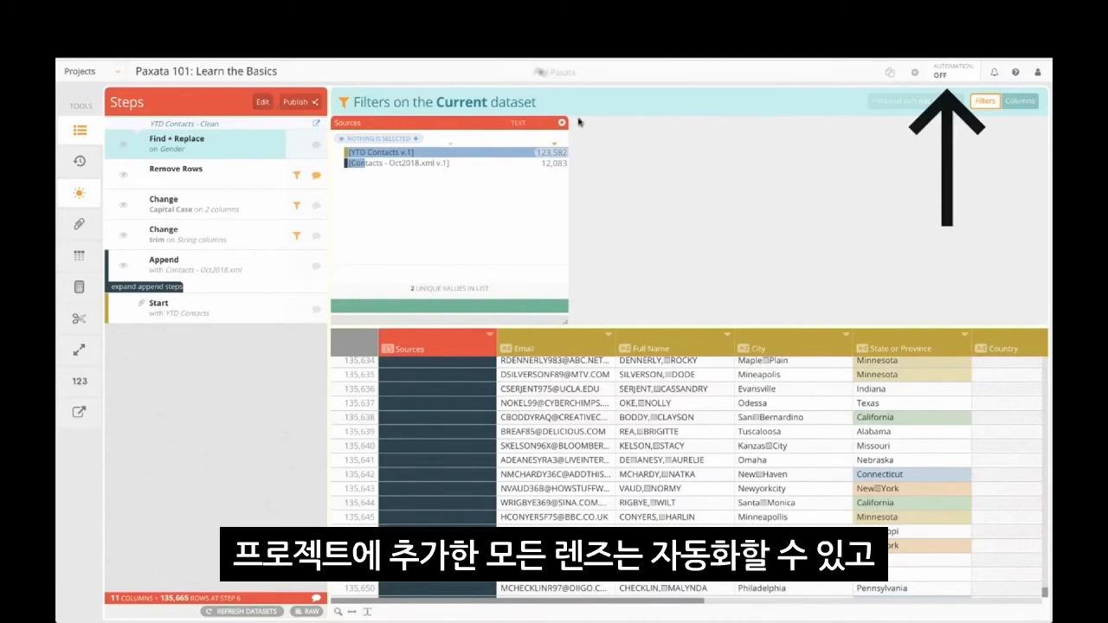
left_click(562, 126)
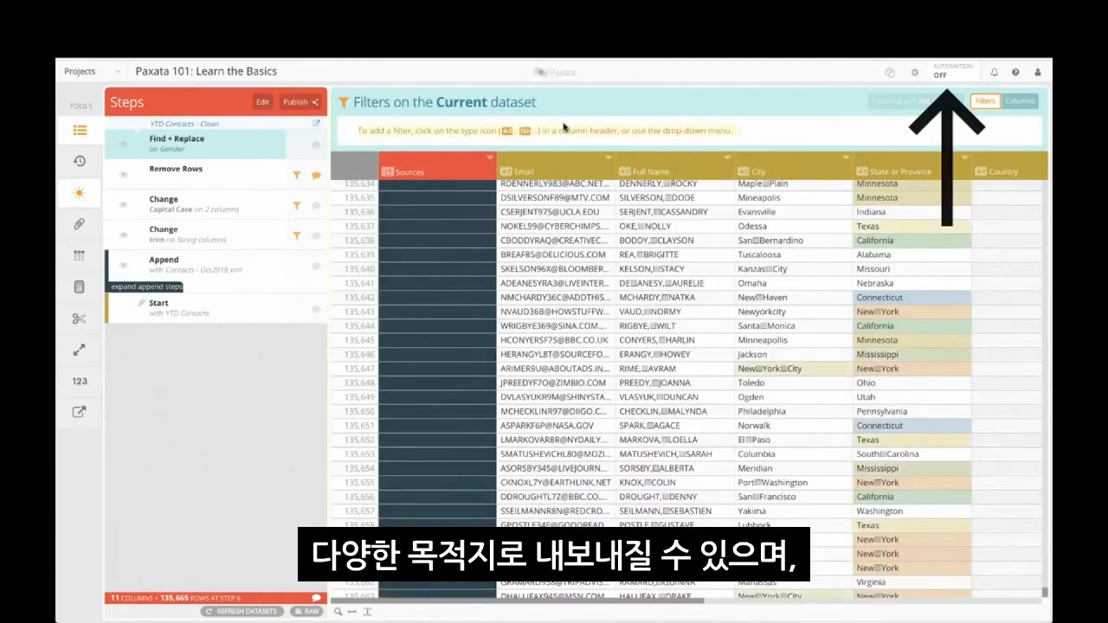